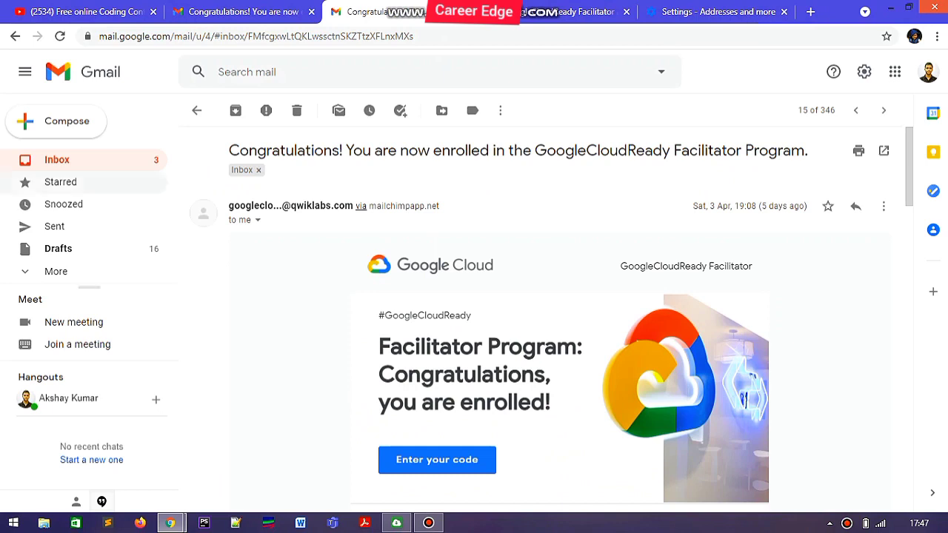
Step: Look through the Spam folder for the enrollment email, then return to the inbox
{"action": "left_click", "coordinate": [78, 271]}
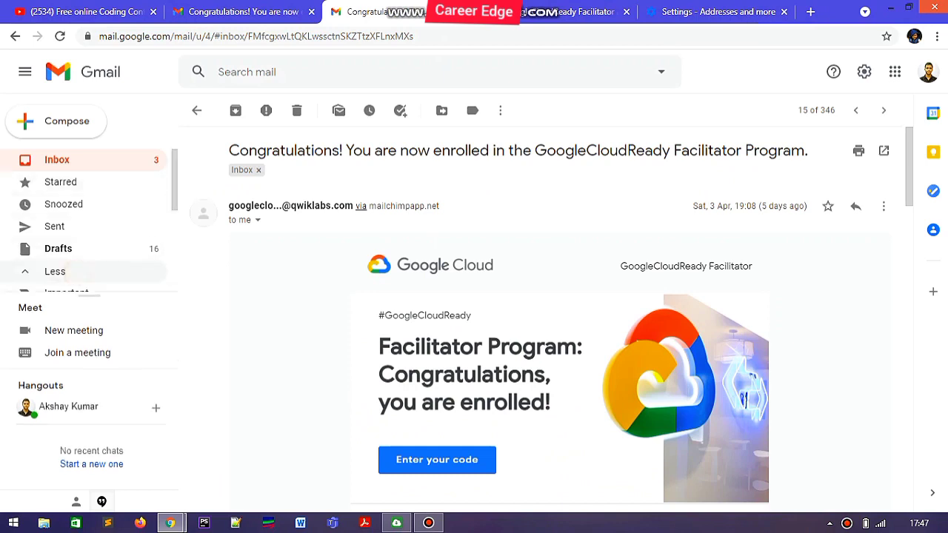
{"action": "scroll", "coordinate": [89, 244], "scroll_direction": "down", "scroll_amount": 2}
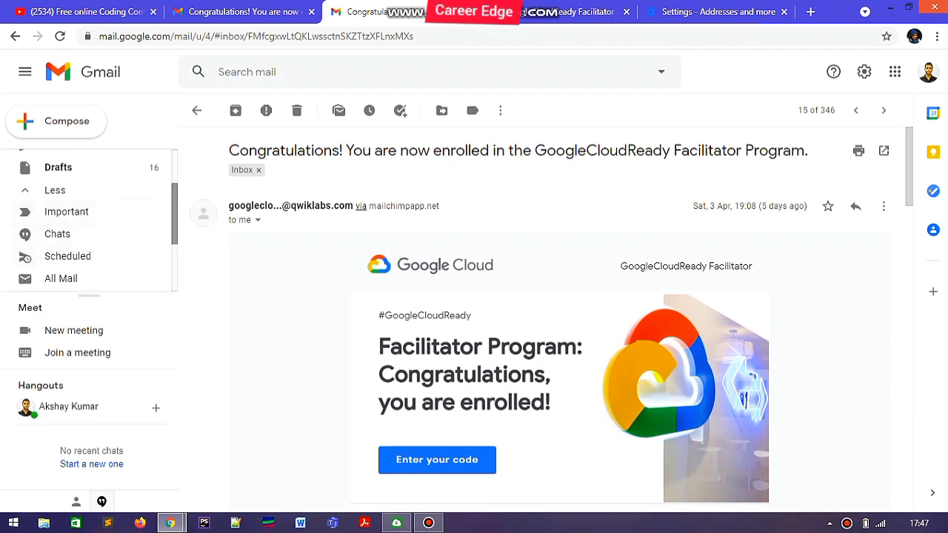
{"action": "scroll", "coordinate": [96, 222], "scroll_direction": "down", "scroll_amount": 2}
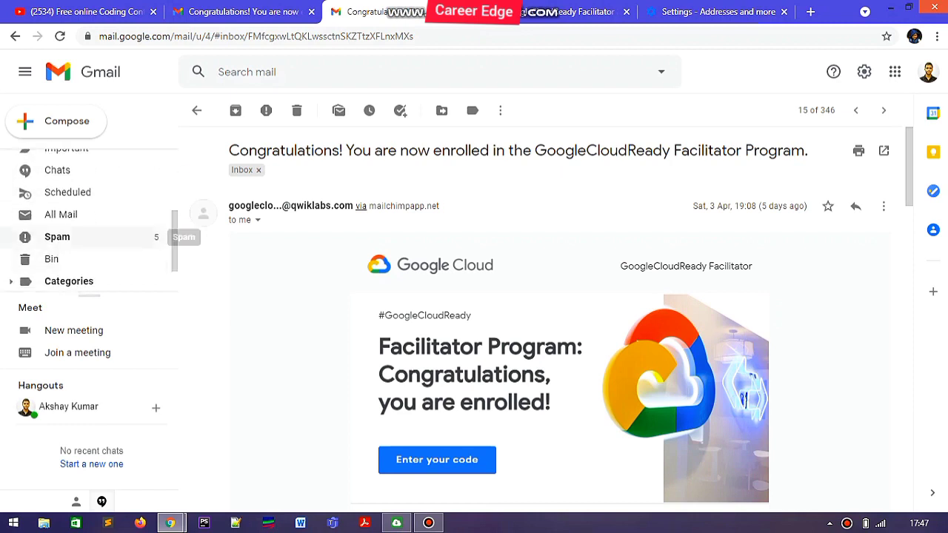
{"action": "left_click", "coordinate": [126, 237]}
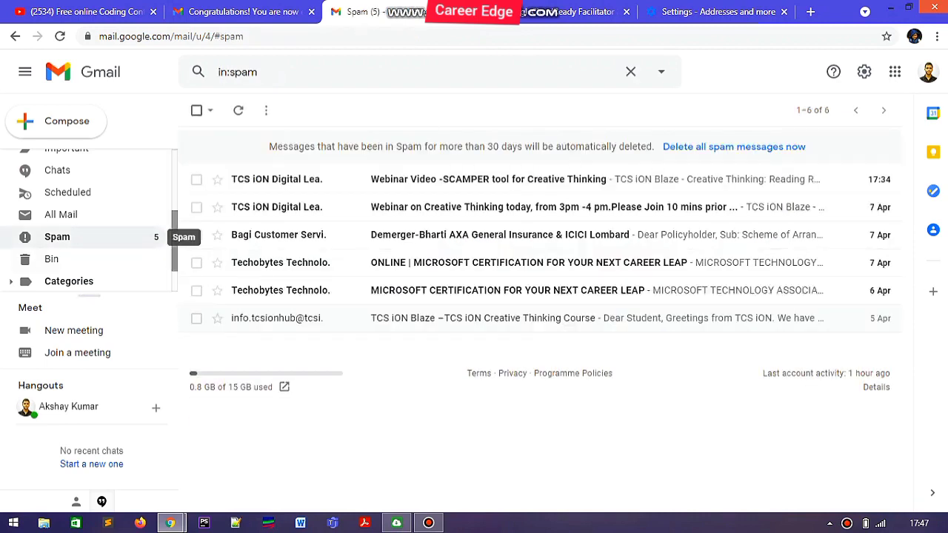
{"action": "scroll", "coordinate": [167, 237], "scroll_direction": "up", "scroll_amount": 1}
{"action": "scroll", "coordinate": [88, 222], "scroll_direction": "up", "scroll_amount": 1}
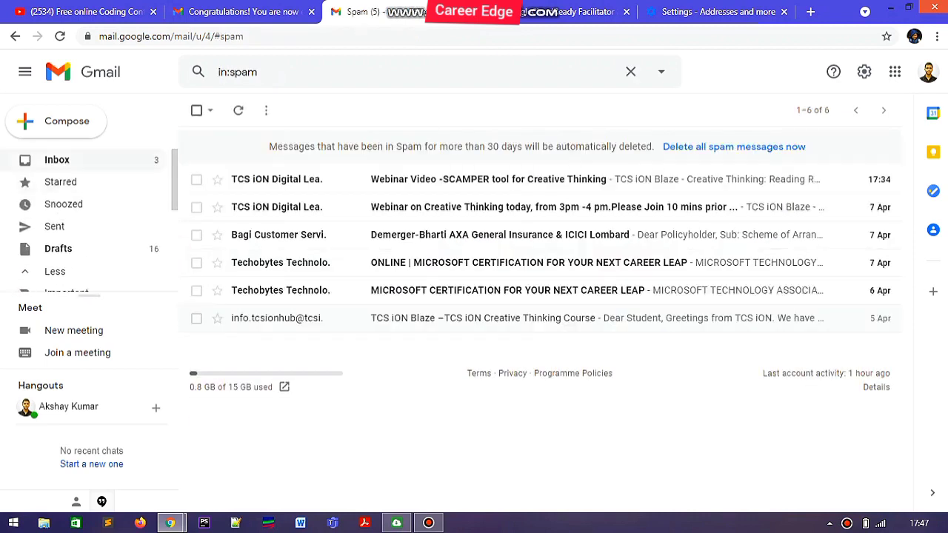
{"action": "left_click", "coordinate": [140, 157]}
Step: Open the GoogleCloudReady enrollment email and copy its unique Qwiklabs access code
{"action": "left_click", "coordinate": [699, 345]}
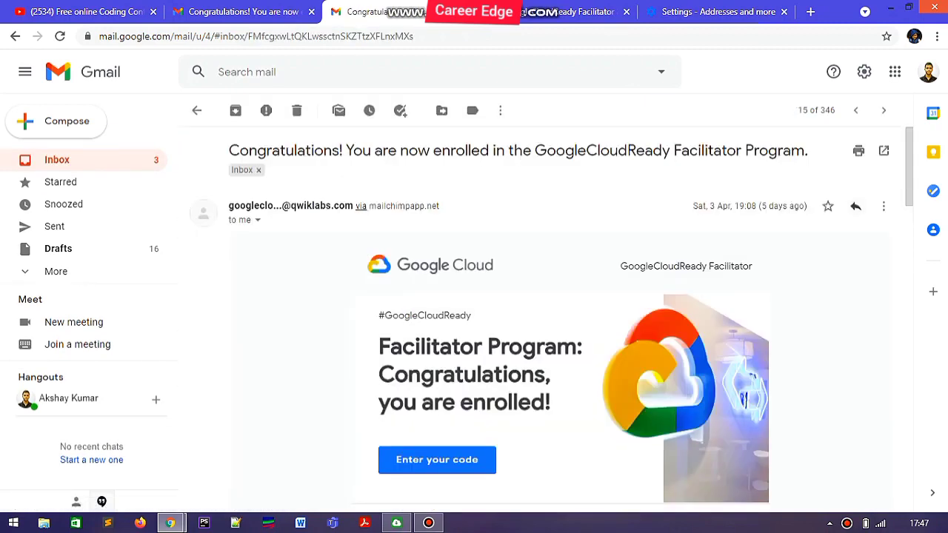
{"action": "scroll", "coordinate": [556, 318], "scroll_direction": "down", "scroll_amount": 3}
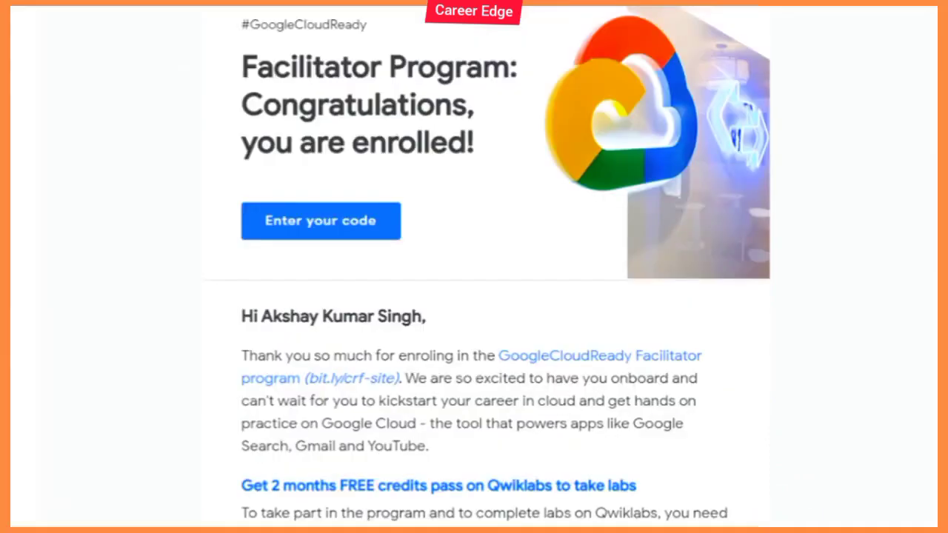
{"action": "scroll", "coordinate": [486, 266], "scroll_direction": "down", "scroll_amount": 4}
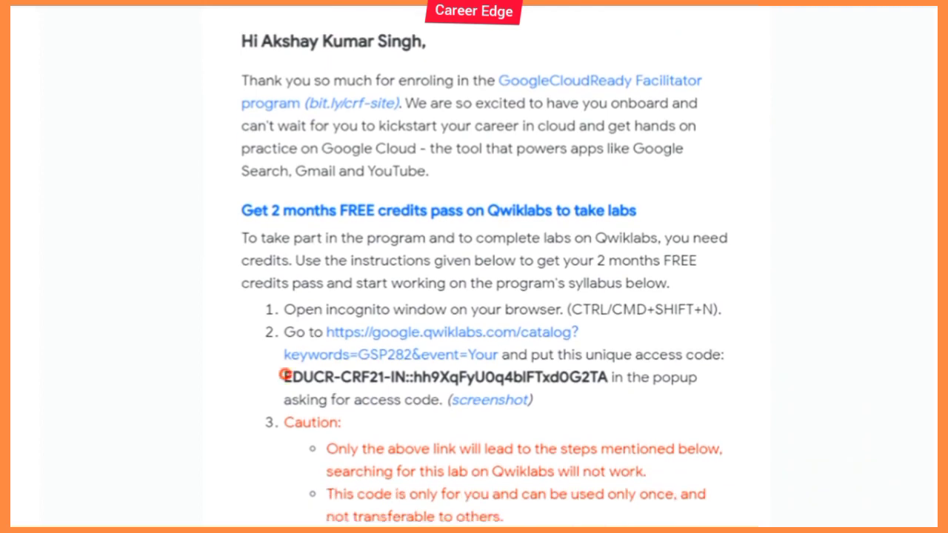
{"action": "left_click_drag", "start_coordinate": [282, 376], "coordinate": [607, 378]}
{"action": "key", "text": "ctrl+c"}
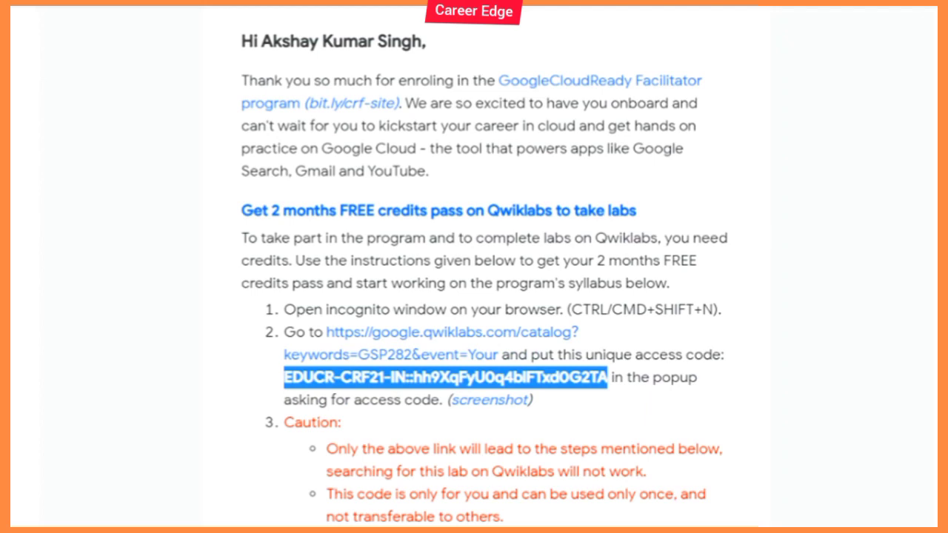
{"action": "left_click", "coordinate": [214, 358]}
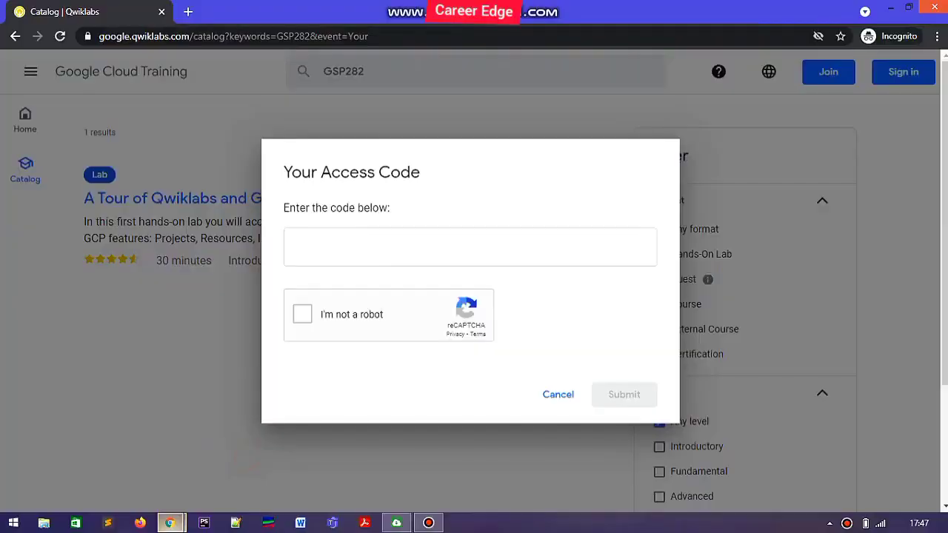
Step: Paste the access code, pass the bus-image robot check, and submit the code
{"action": "left_click", "coordinate": [401, 256]}
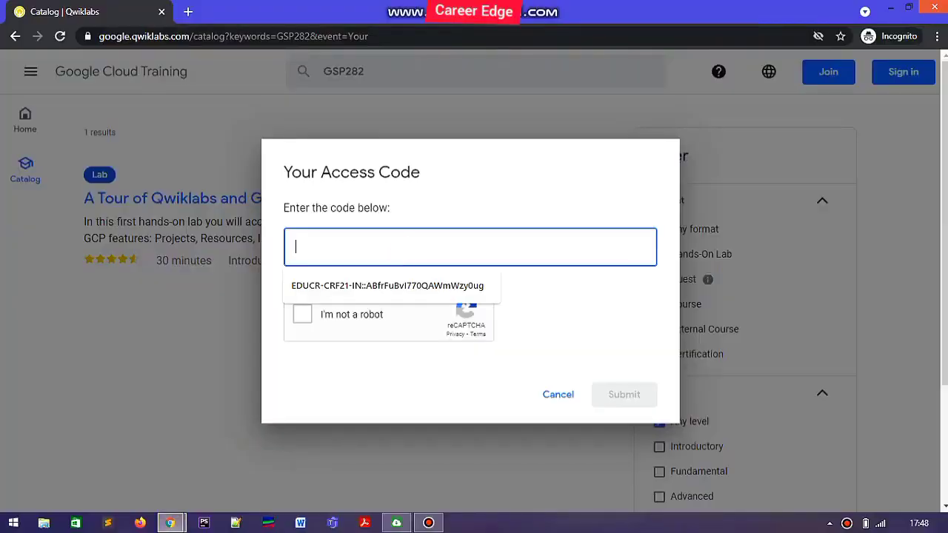
{"action": "key", "text": "ctrl+v"}
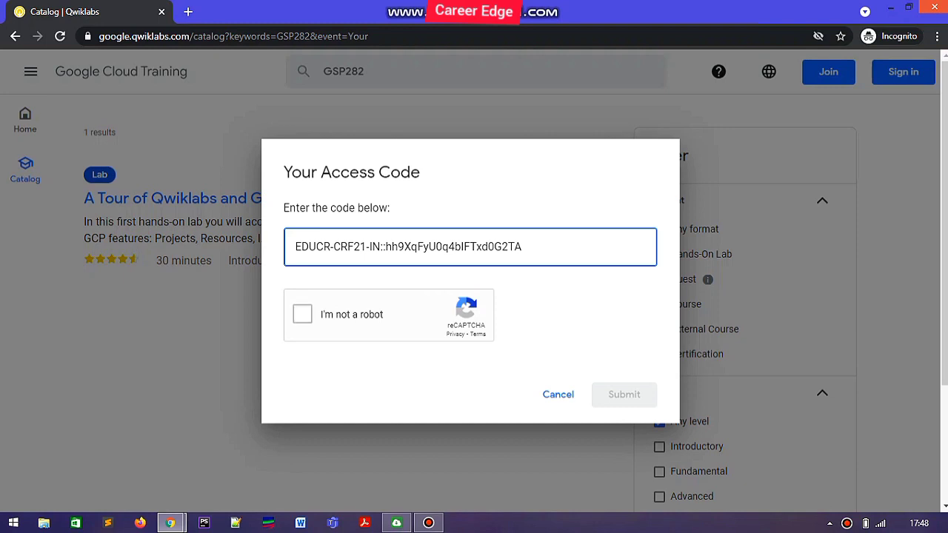
{"action": "left_click", "coordinate": [302, 314]}
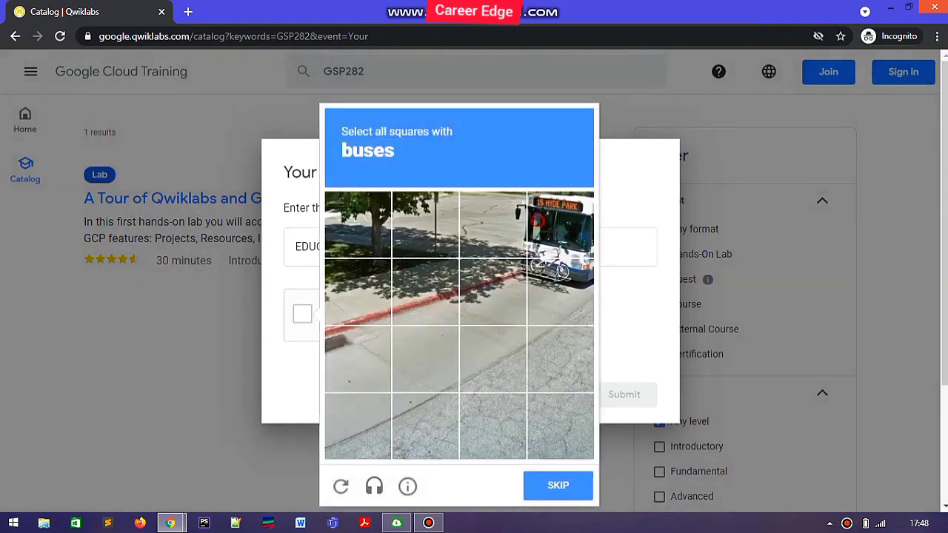
{"action": "left_click", "coordinate": [560, 224]}
{"action": "left_click", "coordinate": [560, 291]}
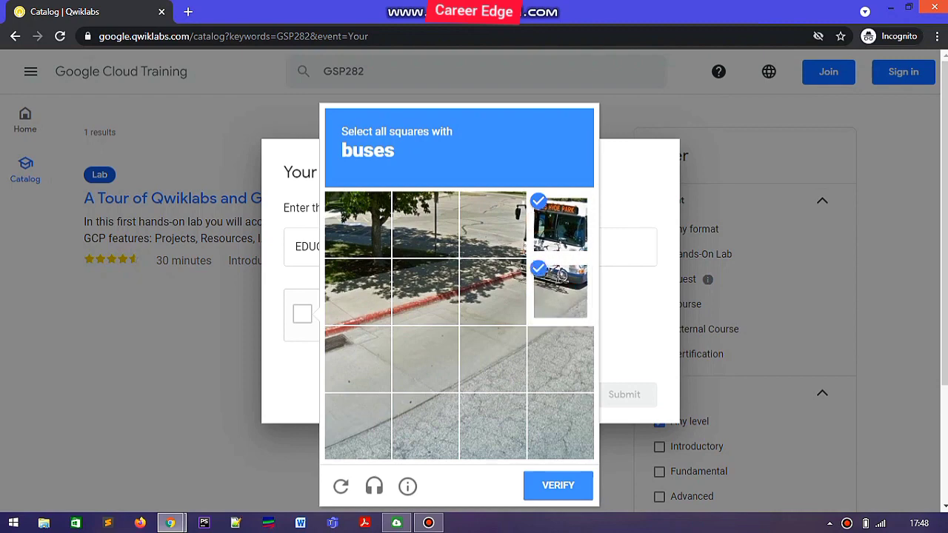
{"action": "left_click", "coordinate": [552, 474]}
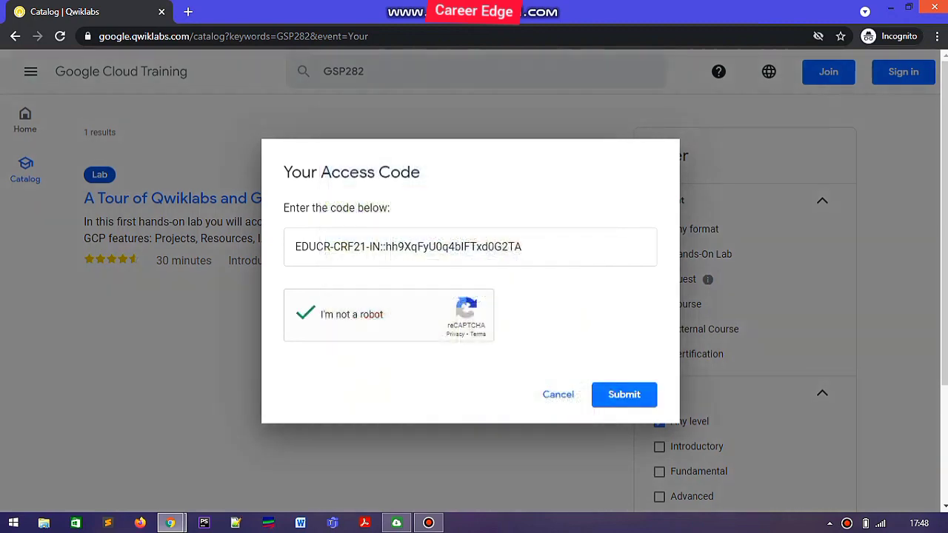
{"action": "left_click", "coordinate": [622, 388]}
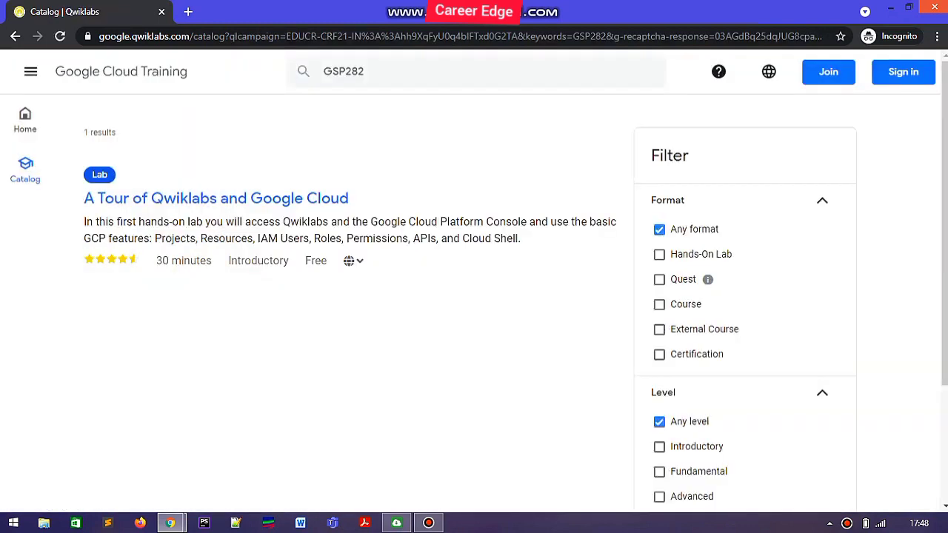
Step: Sign in with Google and open the 'A Tour of Qwiklabs and Google Cloud' lab
{"action": "left_click", "coordinate": [902, 72]}
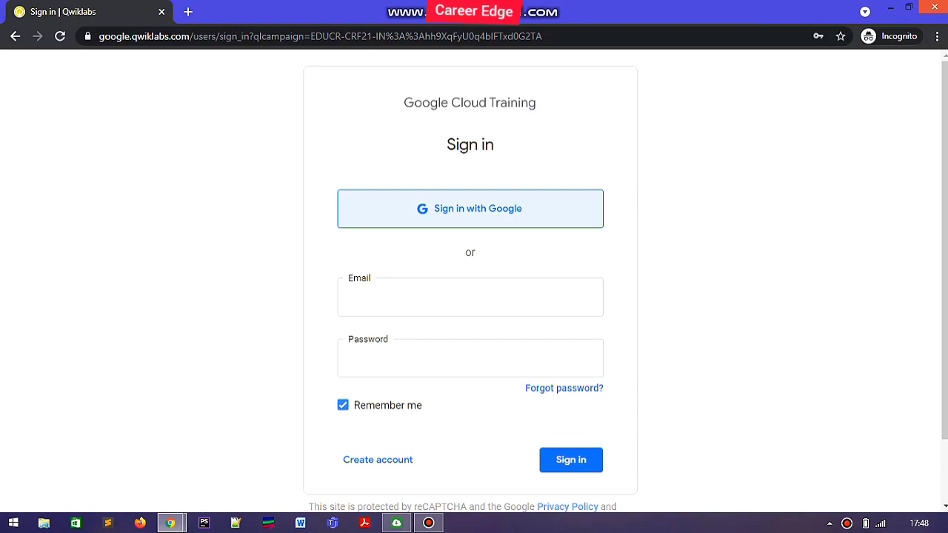
{"action": "left_click", "coordinate": [515, 216]}
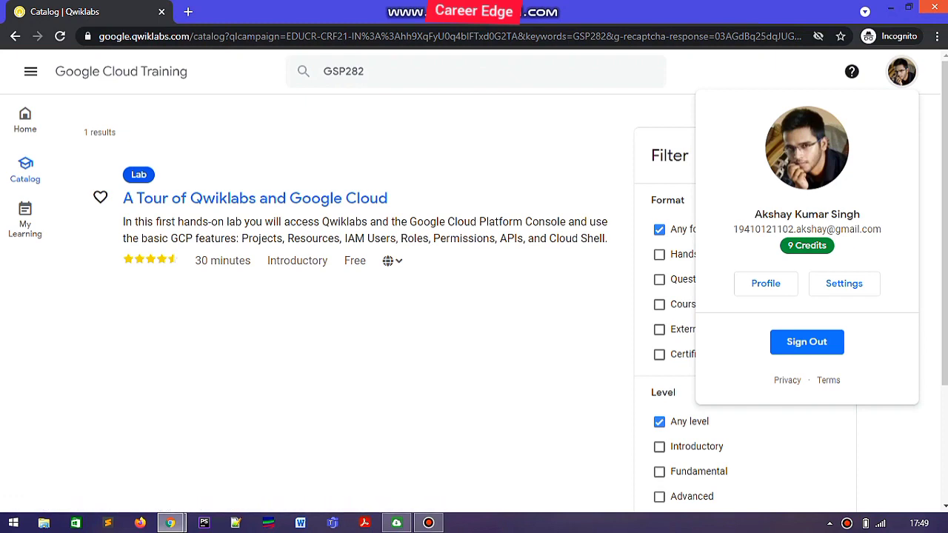
{"action": "left_click", "coordinate": [584, 328]}
{"action": "left_click", "coordinate": [331, 198]}
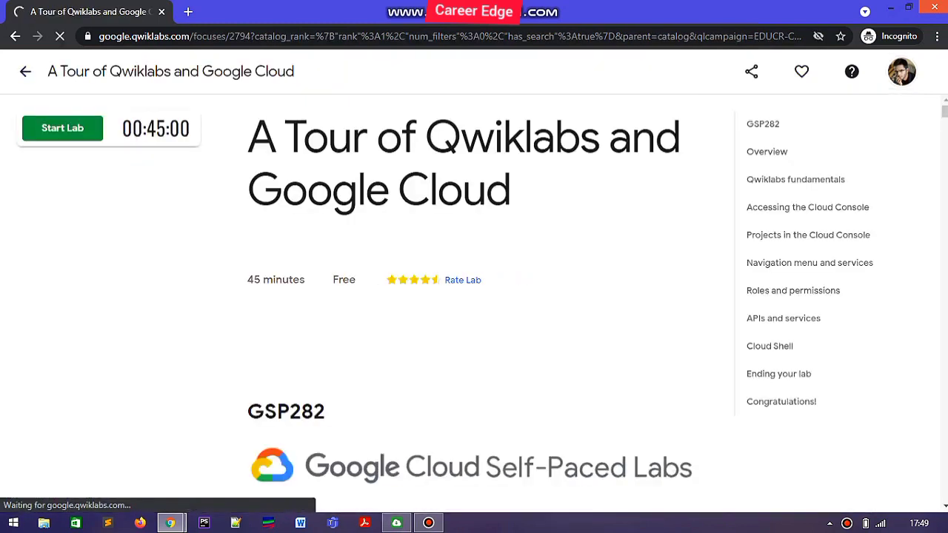
Step: Start the GSP282 lab, passing the traffic-light image challenge
{"action": "left_click", "coordinate": [58, 130]}
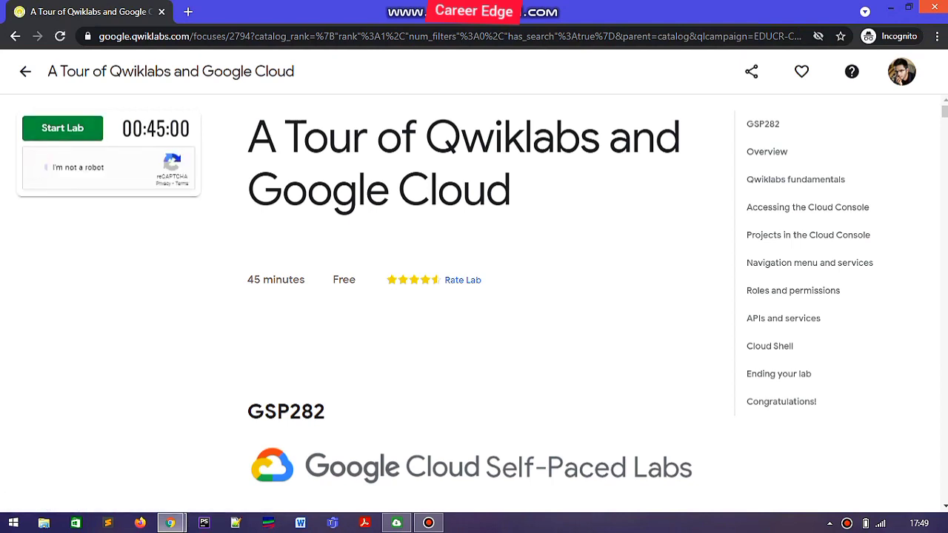
{"action": "left_click", "coordinate": [135, 177]}
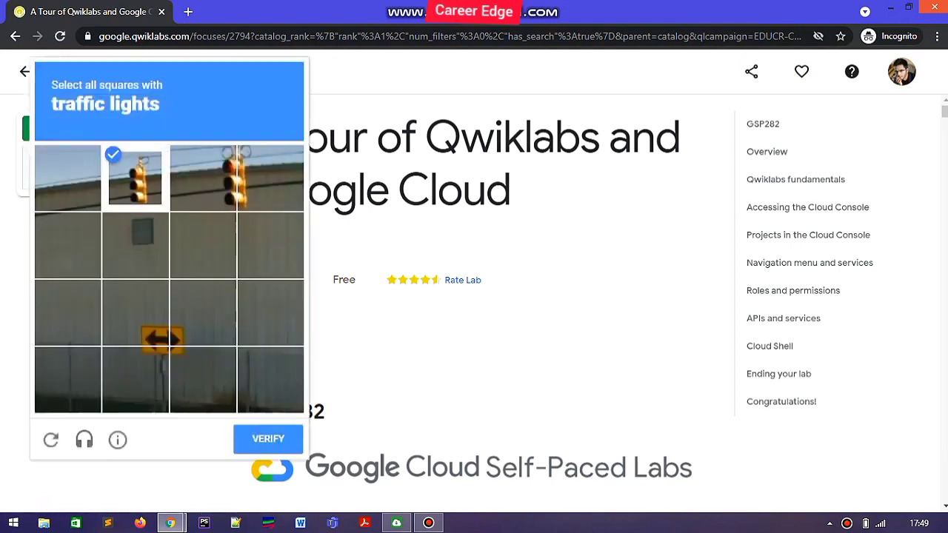
{"action": "left_click", "coordinate": [202, 178]}
{"action": "left_click", "coordinate": [268, 439]}
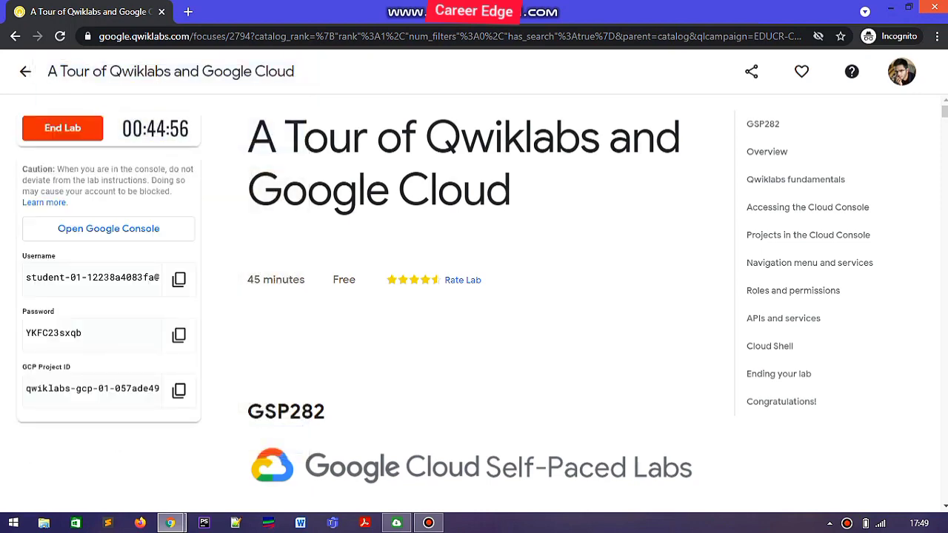
Step: Scroll the lab instructions down to the first Test your understanding question
{"action": "scroll", "coordinate": [470, 296], "scroll_direction": "down", "scroll_amount": 10}
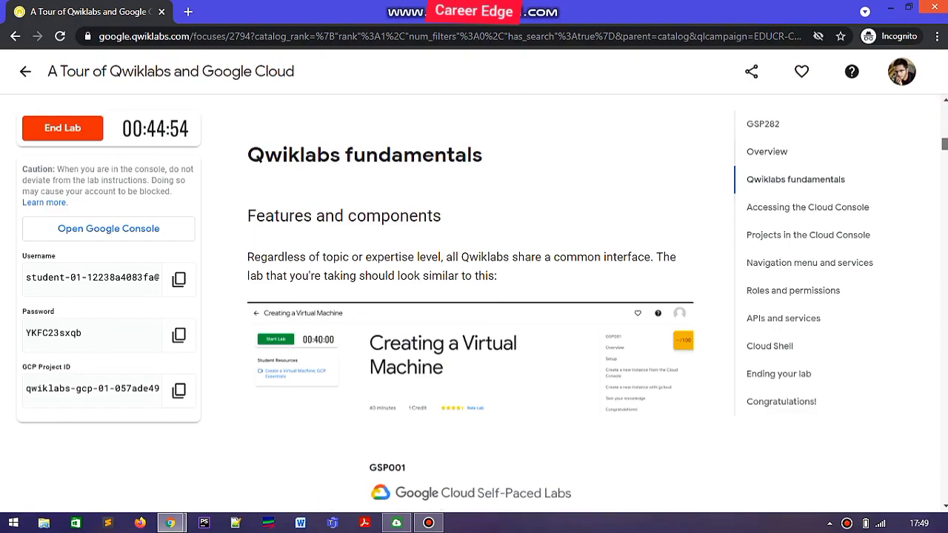
{"action": "scroll", "coordinate": [469, 305], "scroll_direction": "down", "scroll_amount": 15}
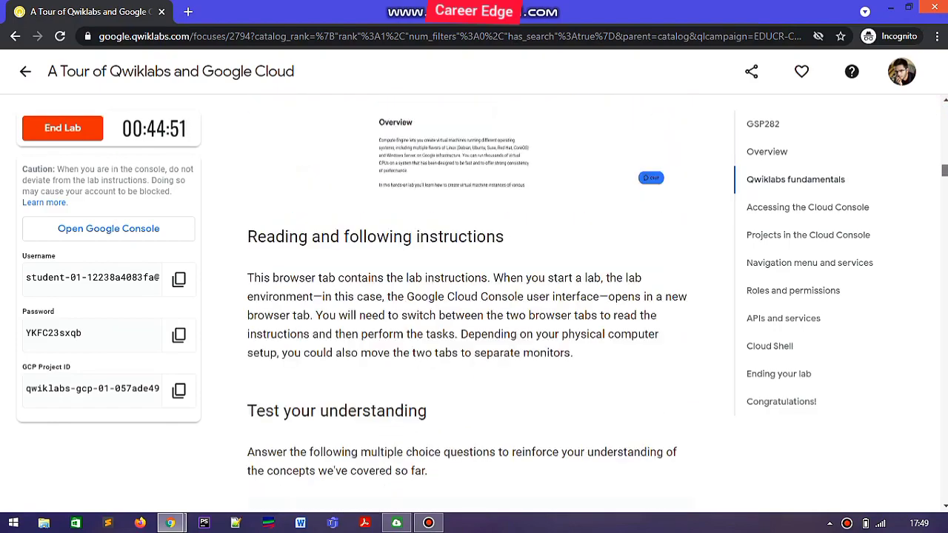
{"action": "scroll", "coordinate": [469, 303], "scroll_direction": "up", "scroll_amount": 5}
{"action": "scroll", "coordinate": [469, 303], "scroll_direction": "down", "scroll_amount": 2}
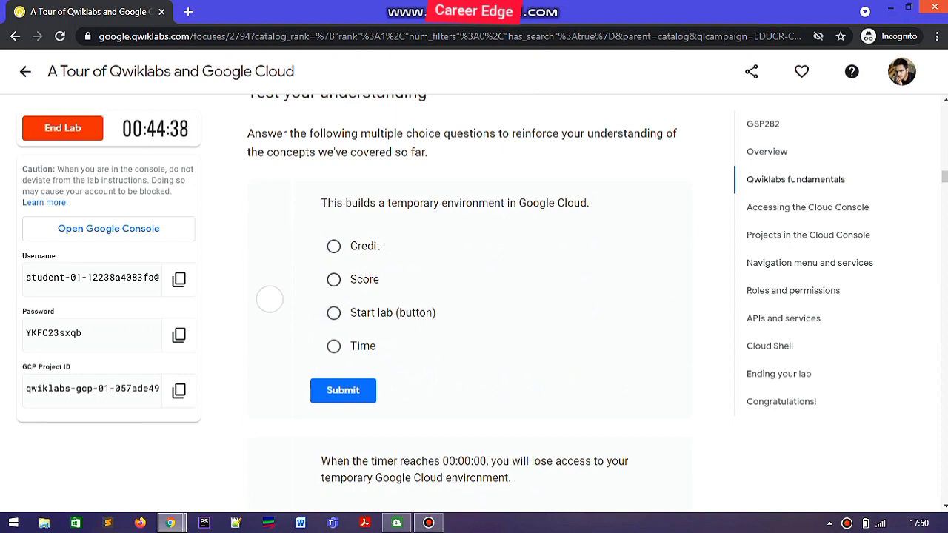
Step: Answer the temporary-environment question, settling on Start lab (button) after trying Score and Credit
{"action": "left_click", "coordinate": [334, 279]}
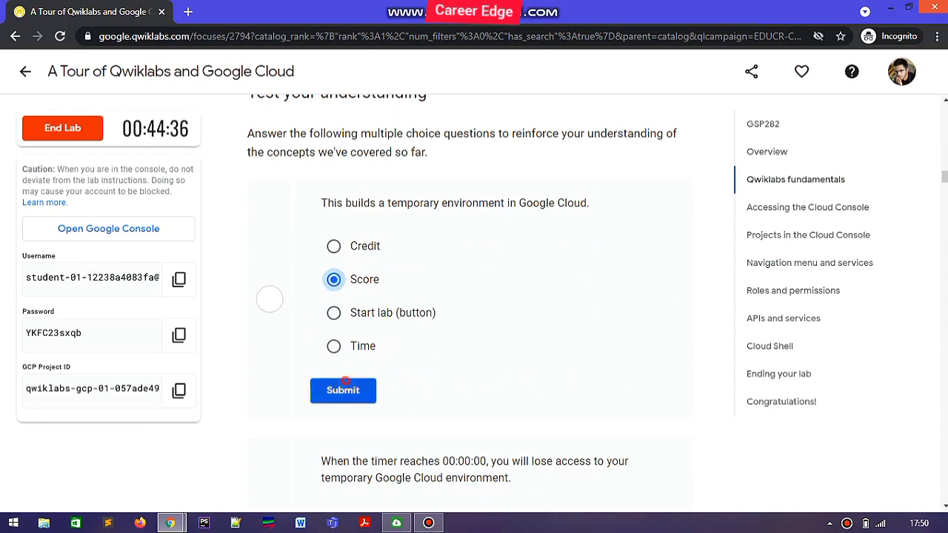
{"action": "left_click", "coordinate": [342, 385]}
{"action": "left_click", "coordinate": [334, 246]}
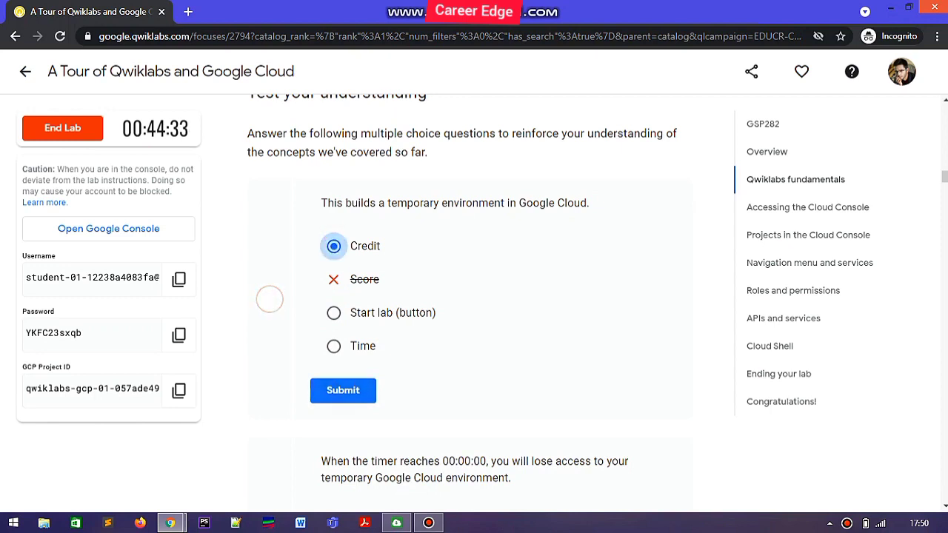
{"action": "left_click", "coordinate": [342, 391]}
{"action": "left_click", "coordinate": [334, 313]}
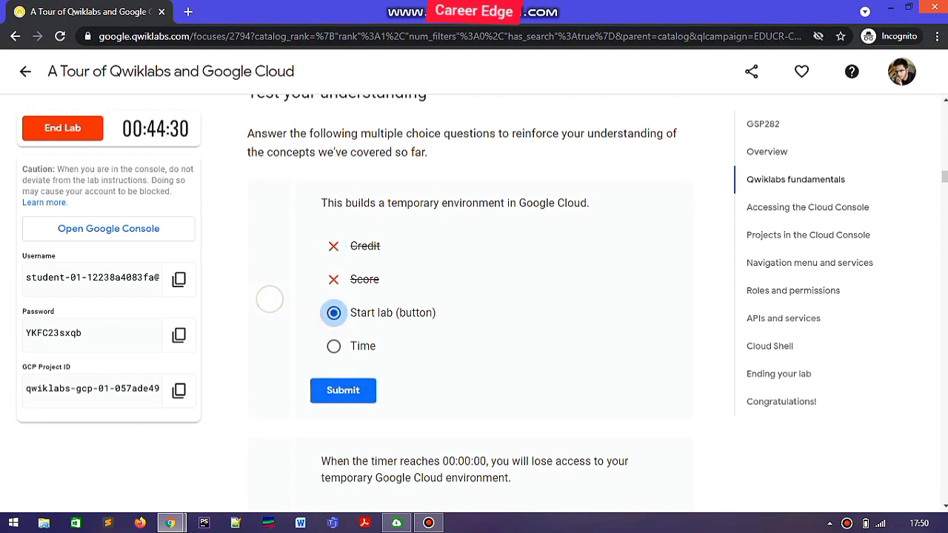
{"action": "left_click", "coordinate": [343, 391]}
Step: Submit True for the timer, tracking and completion credit questions
{"action": "scroll", "coordinate": [343, 390], "scroll_direction": "down", "scroll_amount": 2}
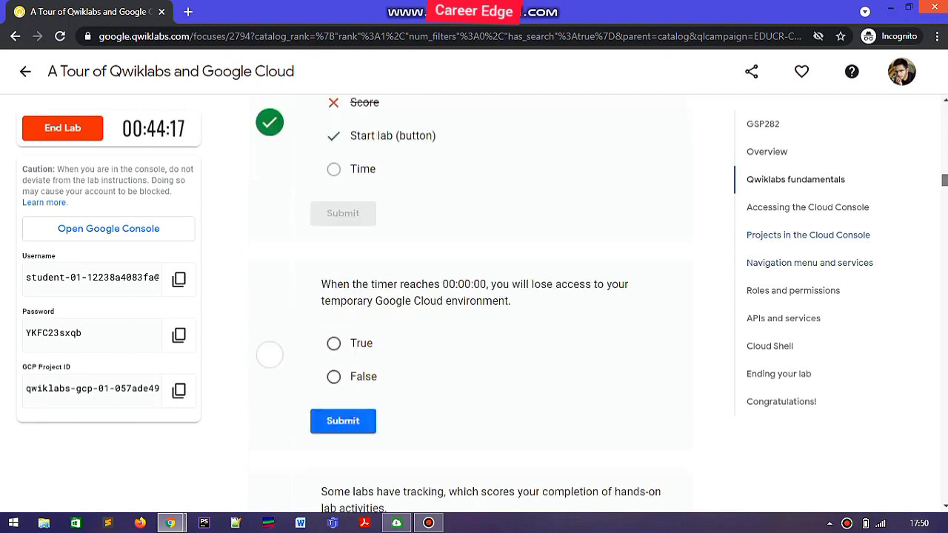
{"action": "scroll", "coordinate": [474, 300], "scroll_direction": "down", "scroll_amount": 2}
{"action": "left_click", "coordinate": [334, 165]}
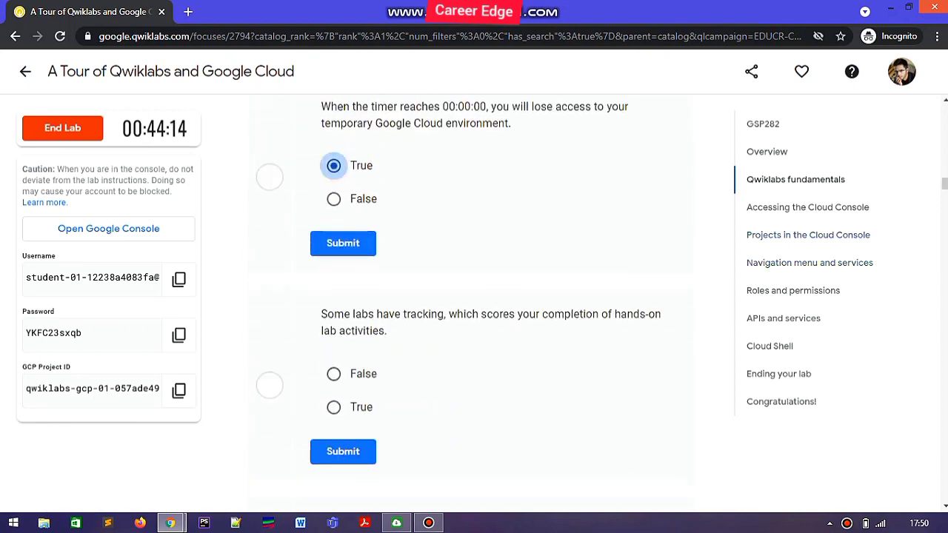
{"action": "left_click", "coordinate": [342, 243]}
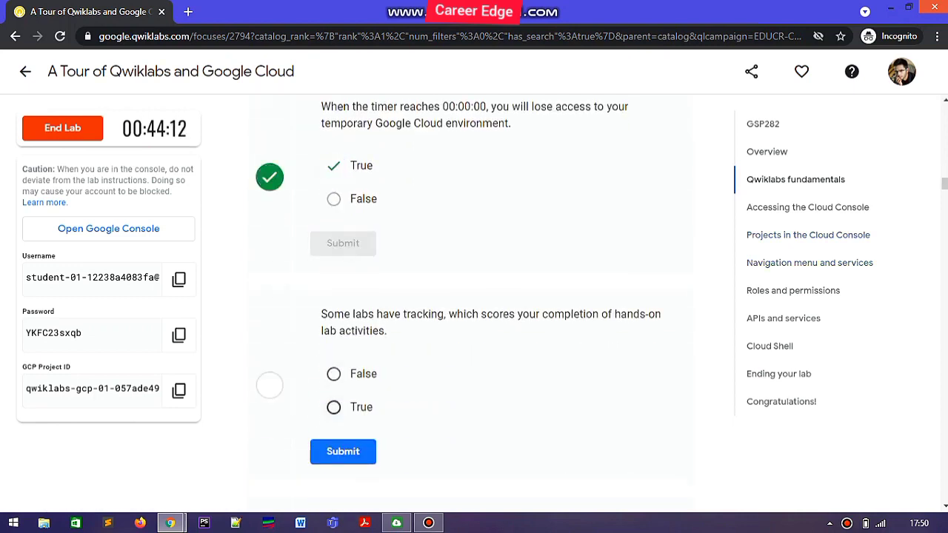
{"action": "left_click", "coordinate": [334, 407]}
{"action": "left_click", "coordinate": [343, 451]}
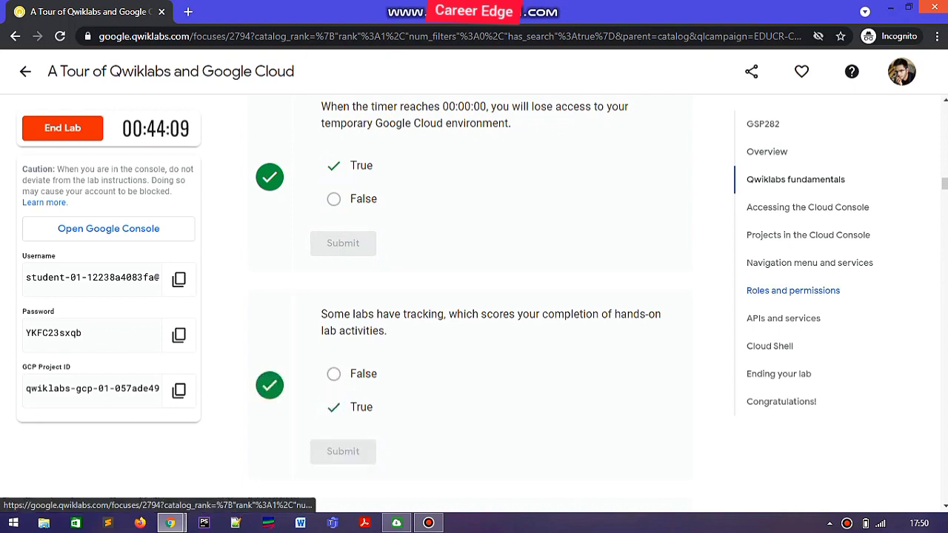
{"action": "scroll", "coordinate": [474, 301], "scroll_direction": "down", "scroll_amount": 5}
{"action": "scroll", "coordinate": [474, 301], "scroll_direction": "up", "scroll_amount": 1}
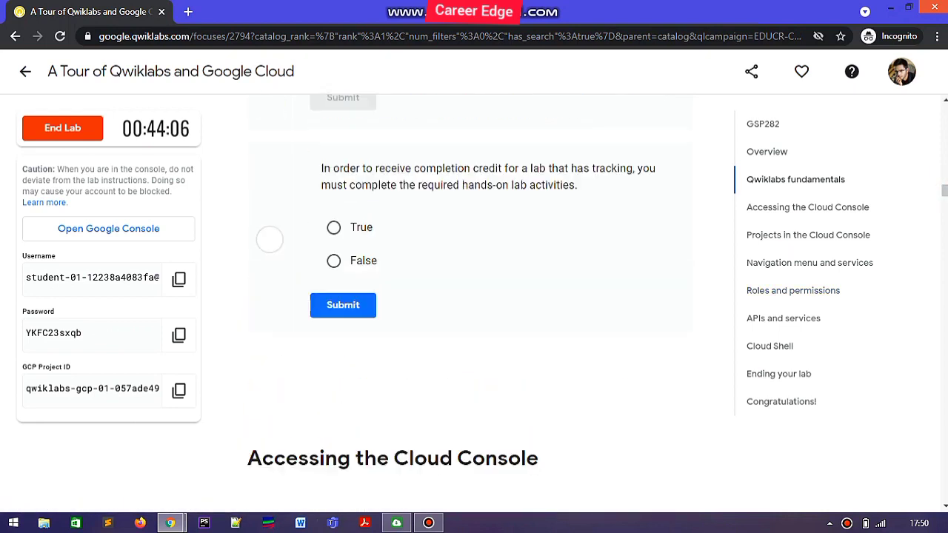
{"action": "left_click", "coordinate": [334, 227]}
{"action": "left_click", "coordinate": [343, 305]}
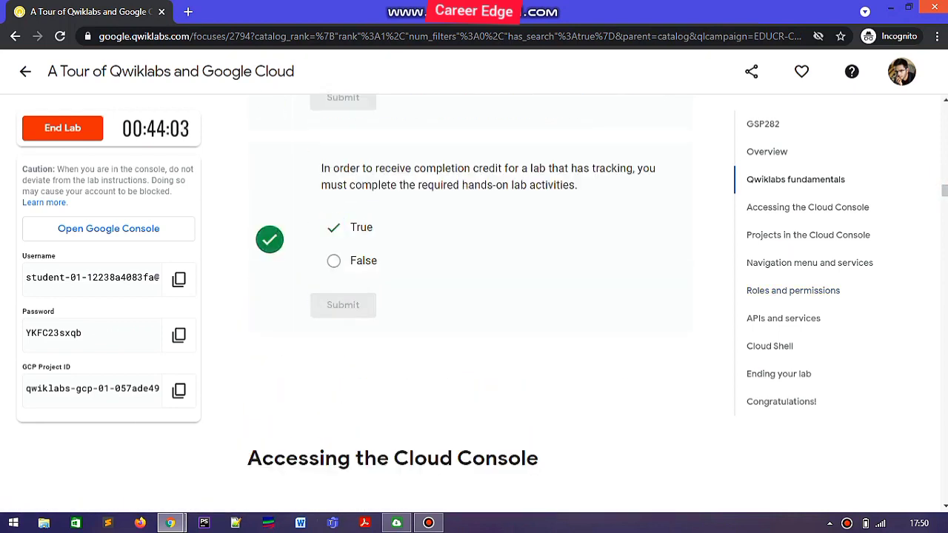
Step: Answer the Cloud Console questions: System admin for the missing field, True for IAM identity
{"action": "scroll", "coordinate": [470, 297], "scroll_direction": "down", "scroll_amount": 12}
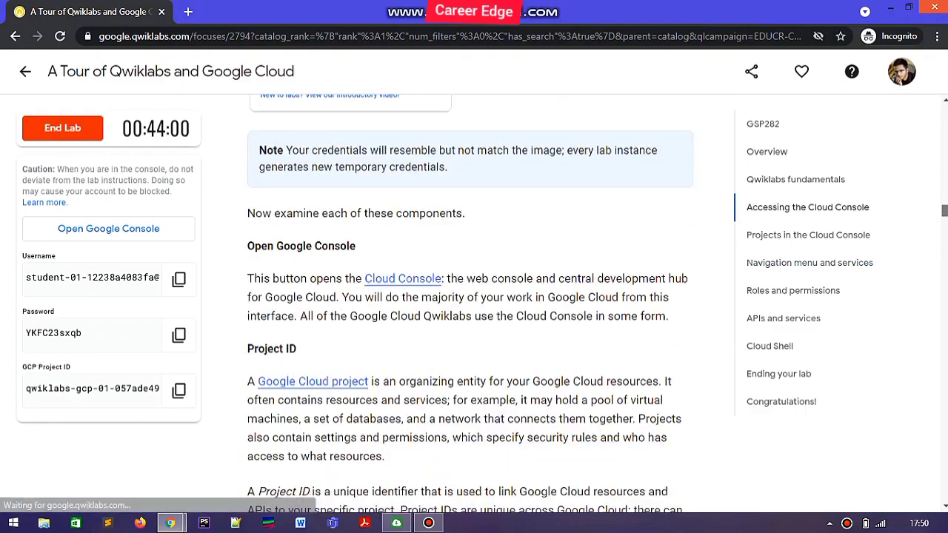
{"action": "scroll", "coordinate": [268, 432], "scroll_direction": "down", "scroll_amount": 15}
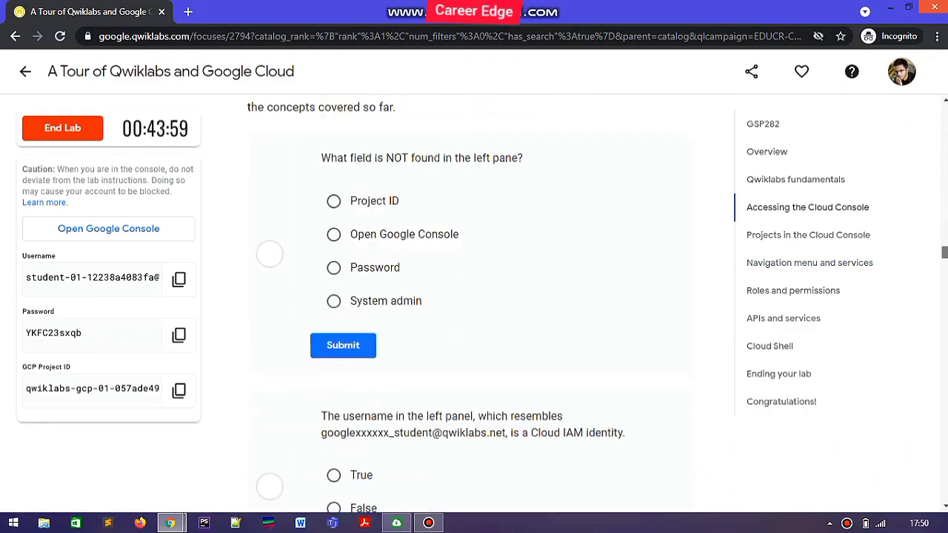
{"action": "scroll", "coordinate": [465, 304], "scroll_direction": "down", "scroll_amount": 3}
{"action": "left_click", "coordinate": [333, 301]}
{"action": "left_click", "coordinate": [343, 345]}
{"action": "scroll", "coordinate": [470, 296], "scroll_direction": "down", "scroll_amount": 4}
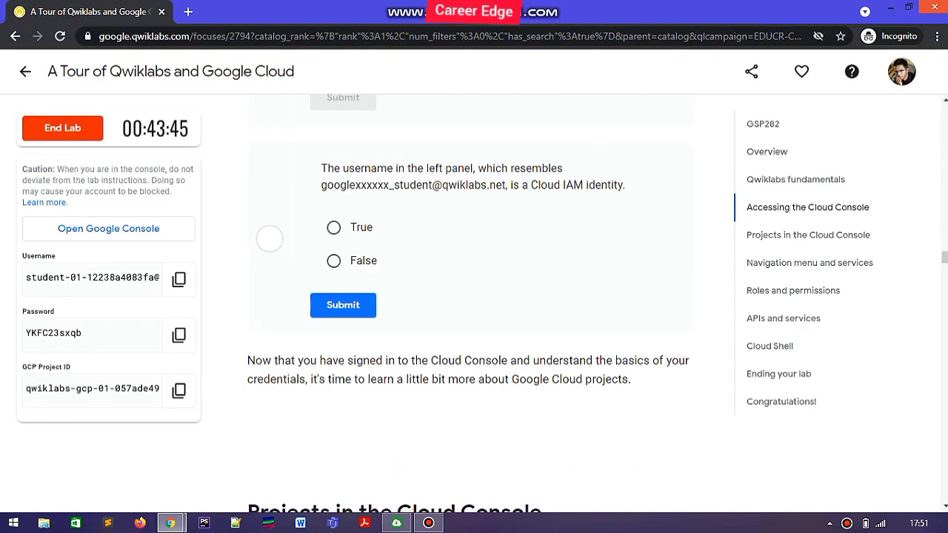
{"action": "left_click", "coordinate": [333, 227]}
{"action": "left_click", "coordinate": [342, 304]}
{"action": "scroll", "coordinate": [470, 296], "scroll_direction": "down", "scroll_amount": 20}
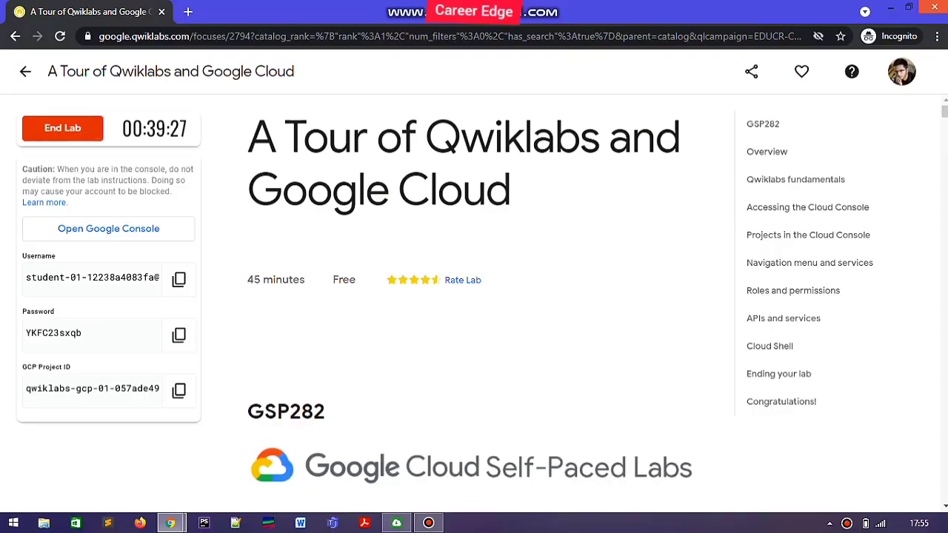
Step: End the lab, submit a four-star rating, and dismiss the thank-you banner
{"action": "left_click", "coordinate": [62, 127]}
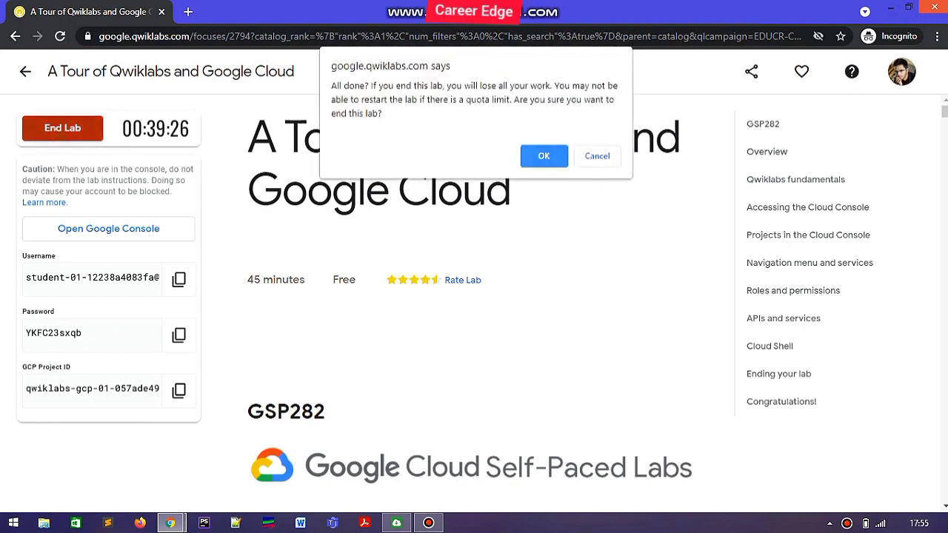
{"action": "left_click", "coordinate": [544, 155]}
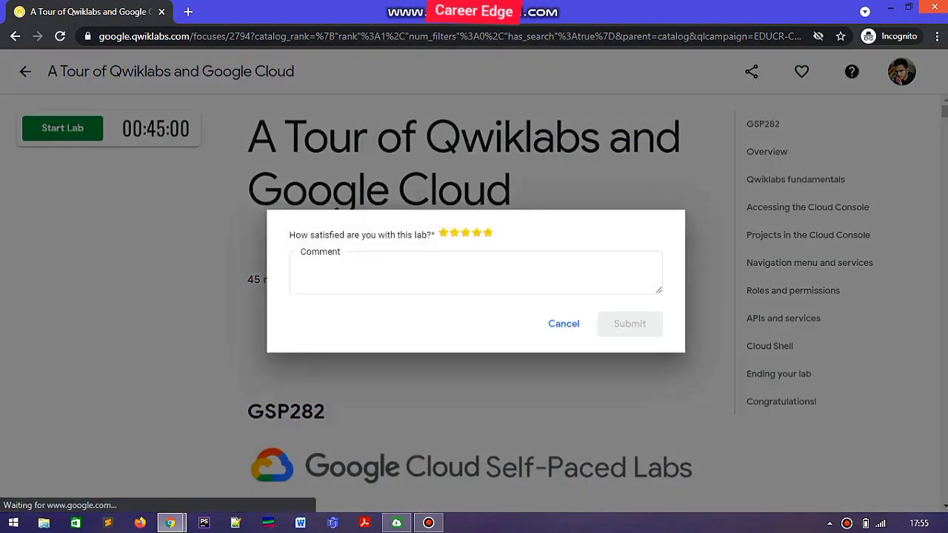
{"action": "left_click", "coordinate": [476, 232]}
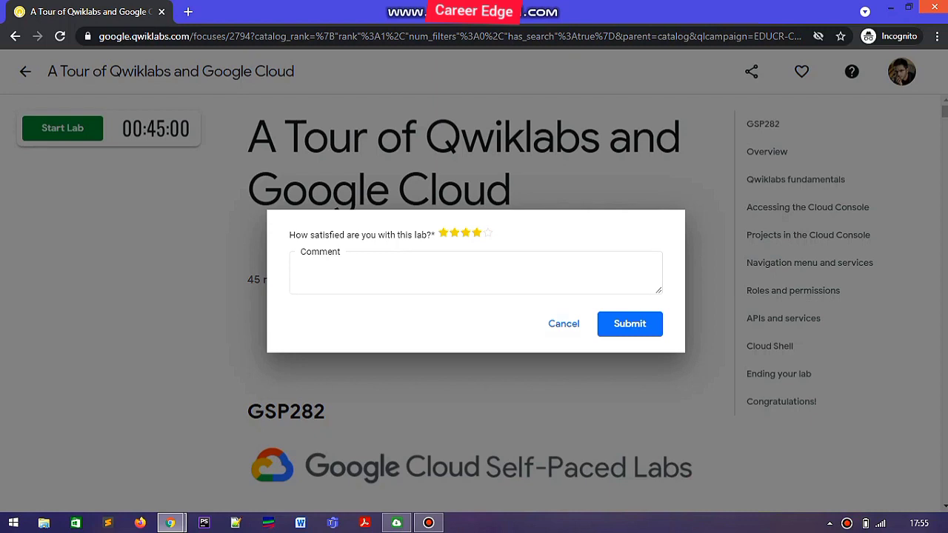
{"action": "left_click", "coordinate": [642, 324]}
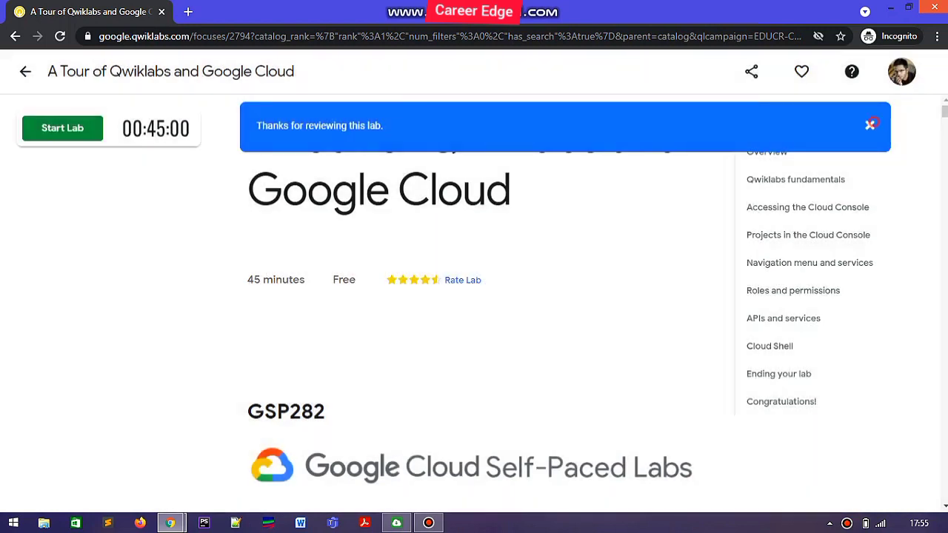
{"action": "left_click", "coordinate": [870, 125]}
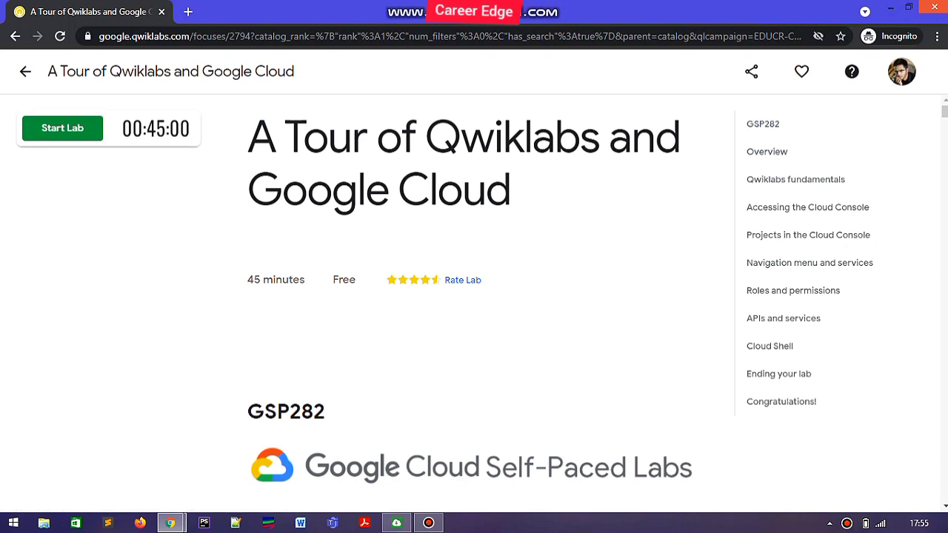
{"action": "left_click", "coordinate": [901, 71]}
Step: Browse the public profile page, then go back to the Qwiklabs home page
{"action": "left_click", "coordinate": [784, 281]}
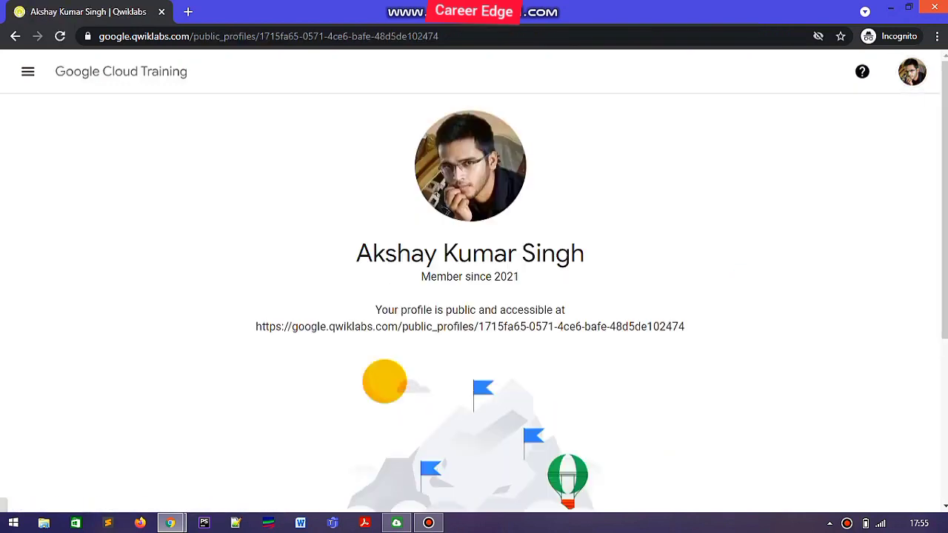
{"action": "scroll", "coordinate": [474, 297], "scroll_direction": "down", "scroll_amount": 4}
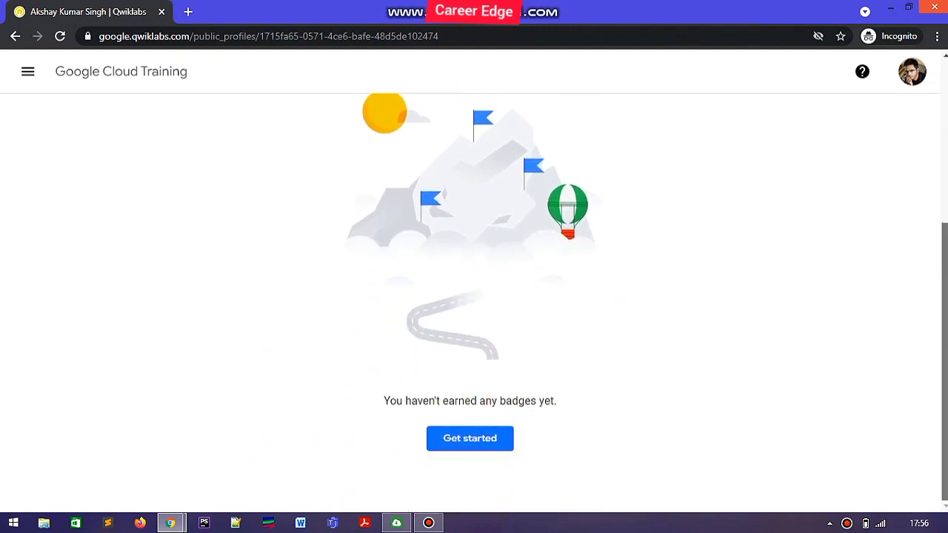
{"action": "scroll", "coordinate": [474, 296], "scroll_direction": "up", "scroll_amount": 4}
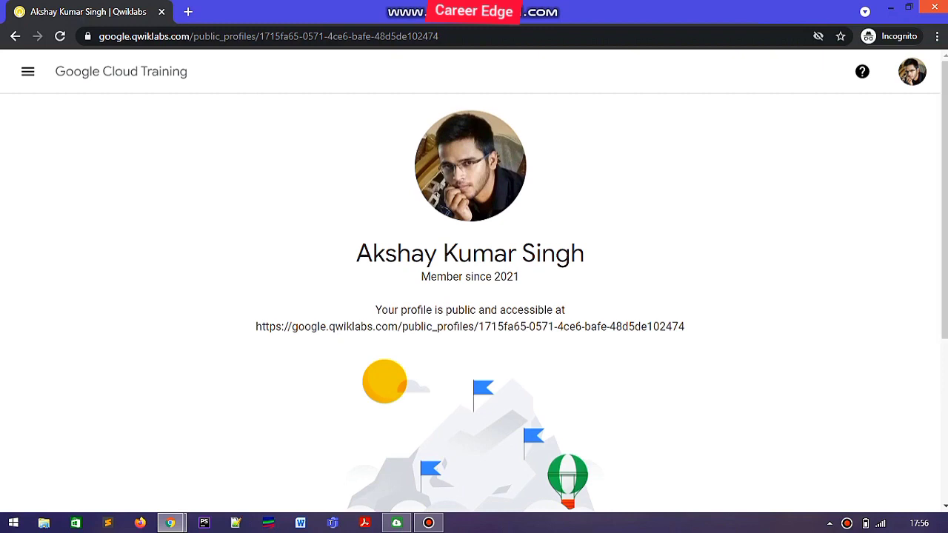
{"action": "key", "text": "alt+Left"}
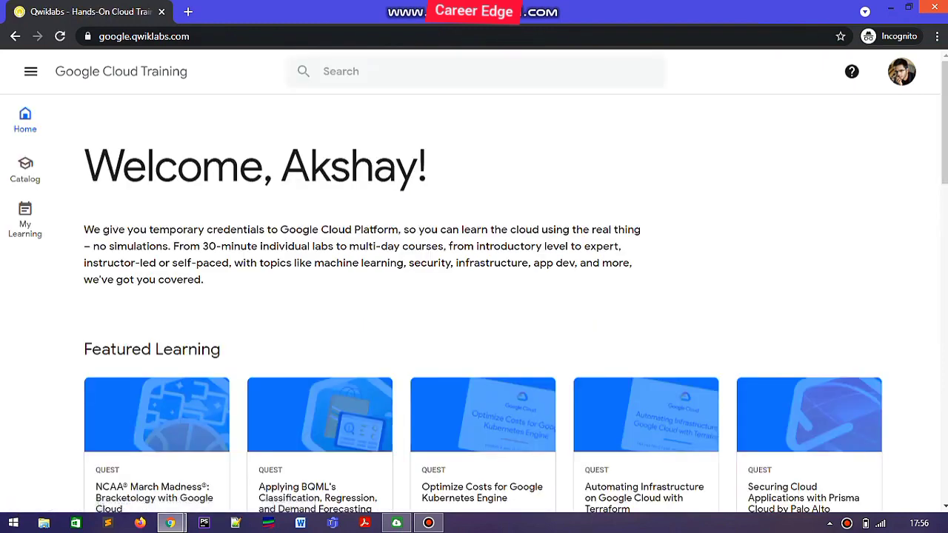
{"action": "left_click", "coordinate": [901, 71]}
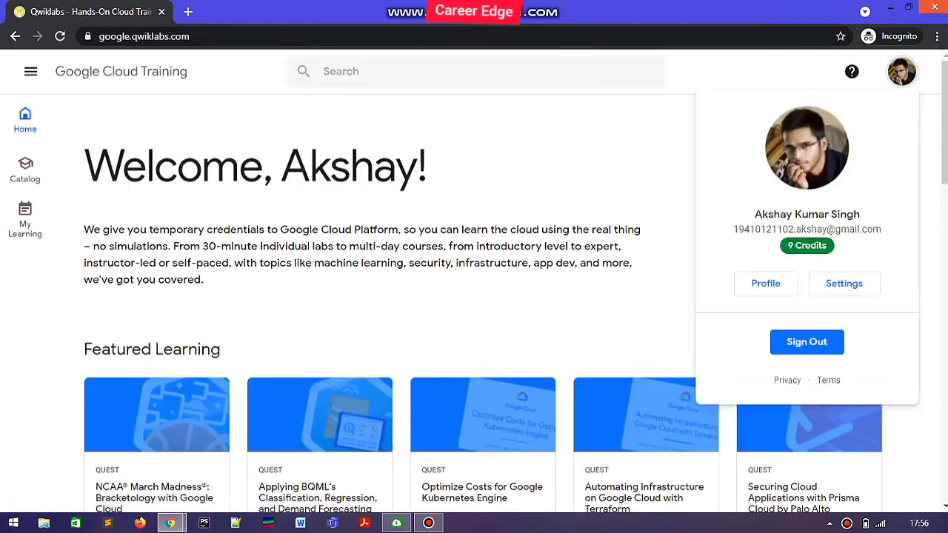
{"action": "key", "text": "Escape"}
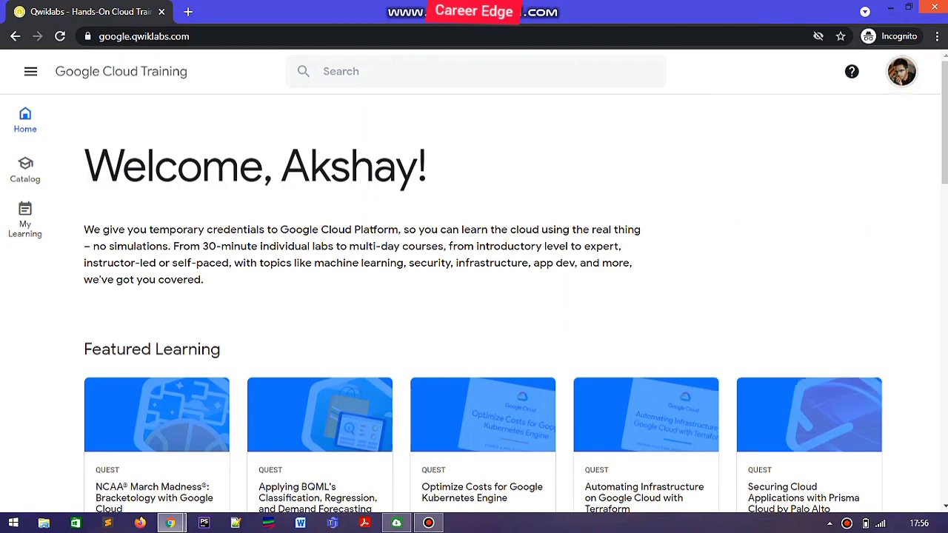